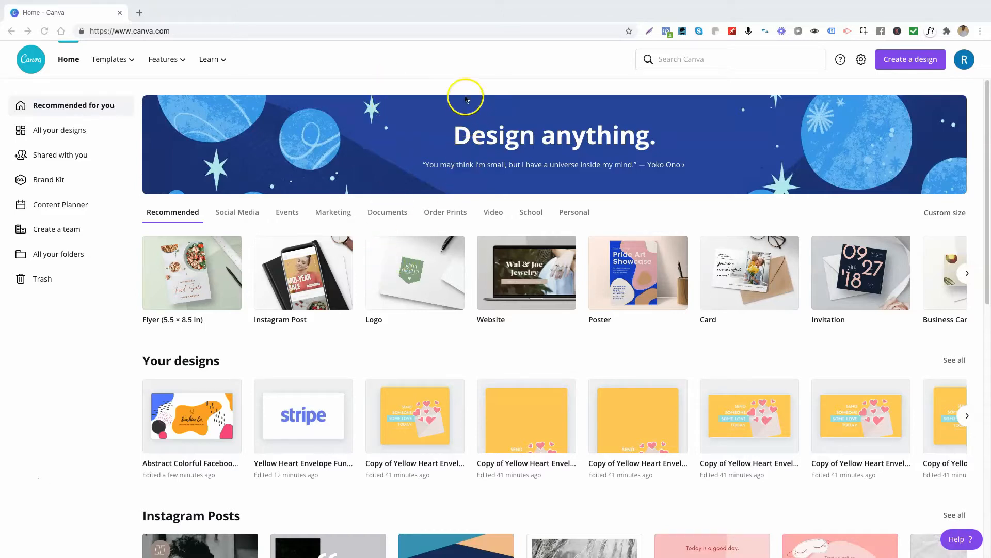
pyautogui.scroll(-10, 451, 394)
pyautogui.scroll(10, 453, 395)
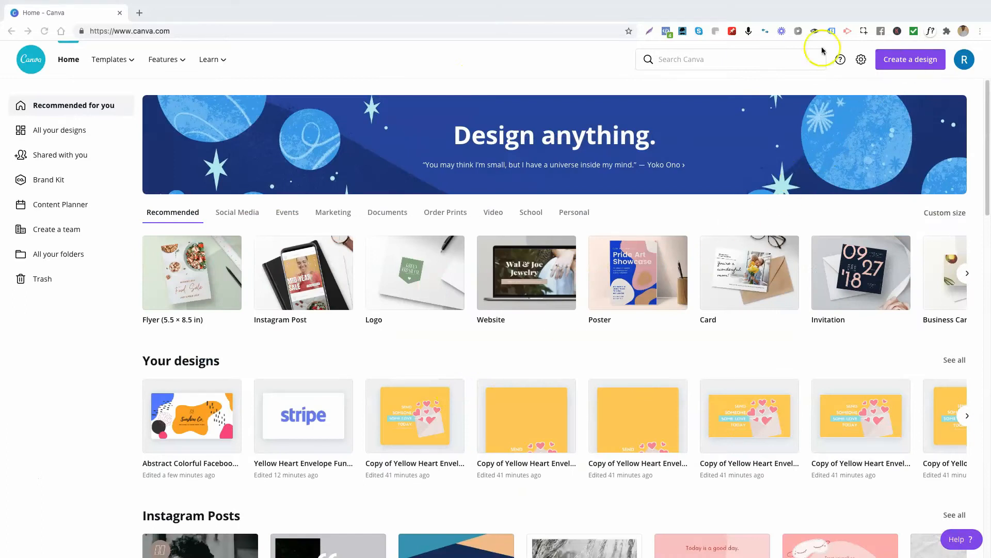
# Step: Search the Canva templates for facebook cover
pyautogui.click(681, 61)
pyautogui.click(486, 79)
pyautogui.click(693, 62)
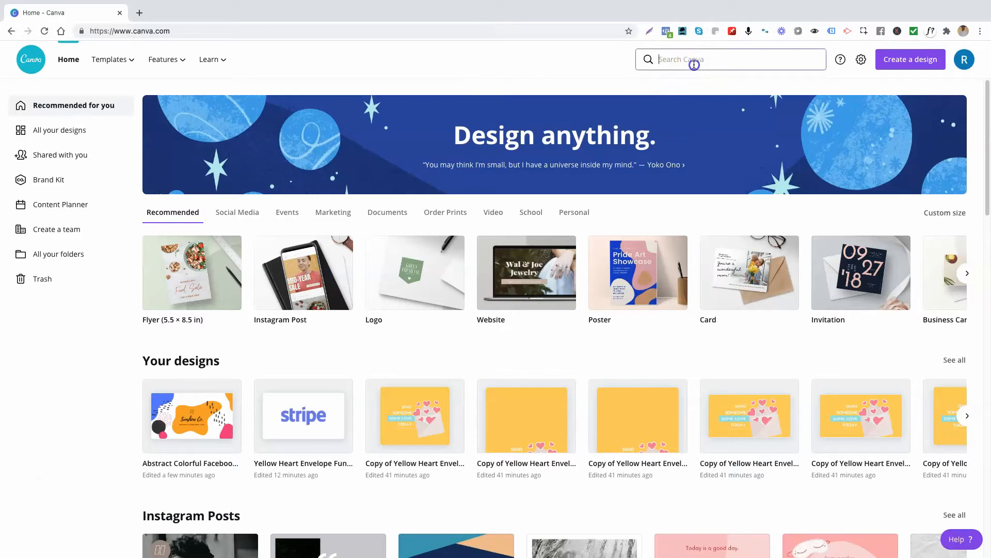
pyautogui.click(682, 121)
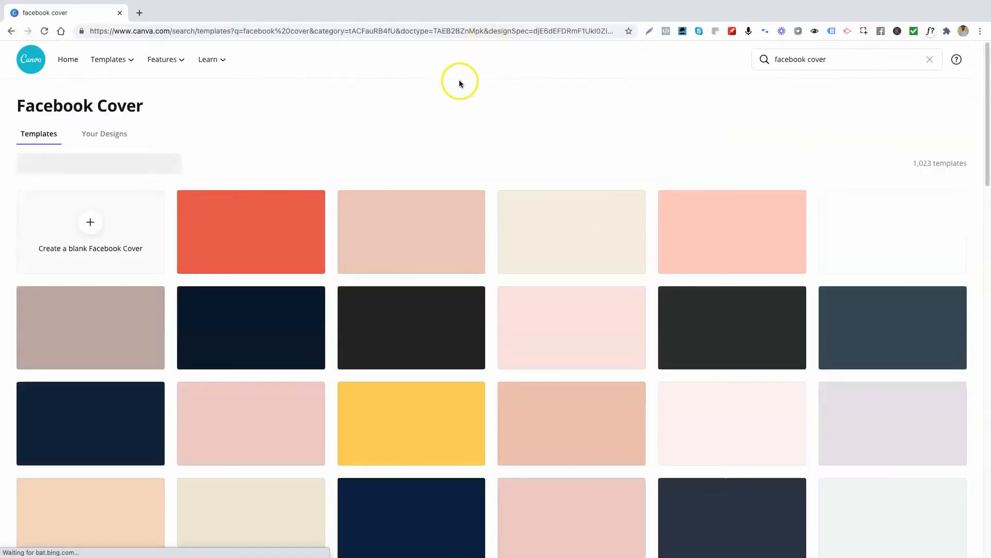
# Step: Browse the Facebook cover templates and open the Sunshine Co. abstract colorful design
pyautogui.scroll(-5, 541, 372)
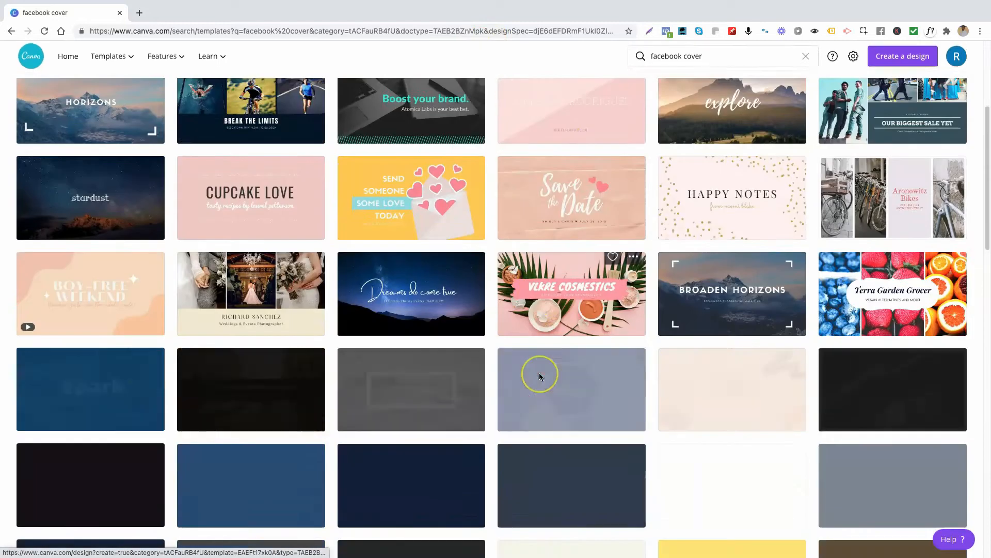
pyautogui.scroll(-2, 539, 377)
pyautogui.scroll(-4, 539, 377)
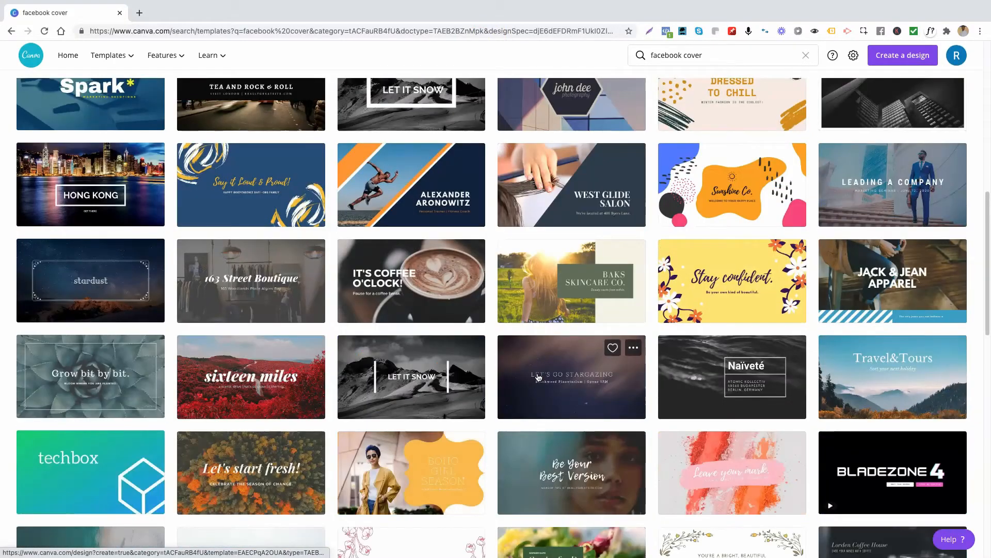
pyautogui.scroll(-5, 539, 377)
pyautogui.scroll(10, 539, 377)
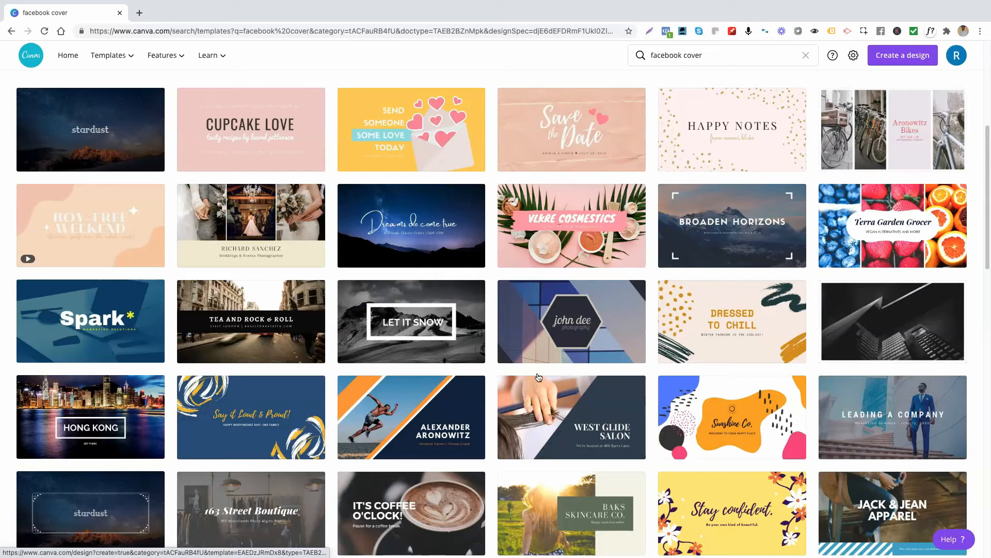
pyautogui.click(877, 238)
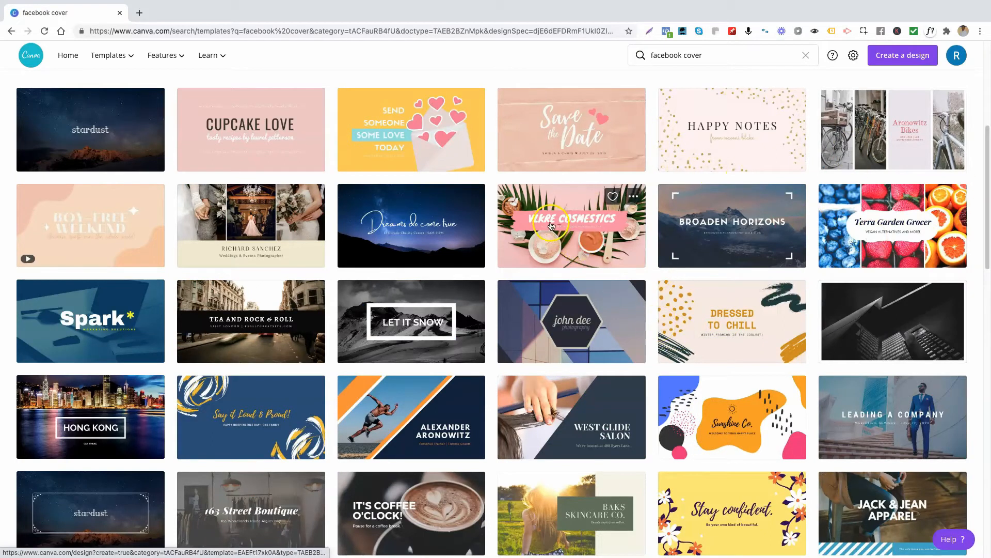
pyautogui.click(710, 423)
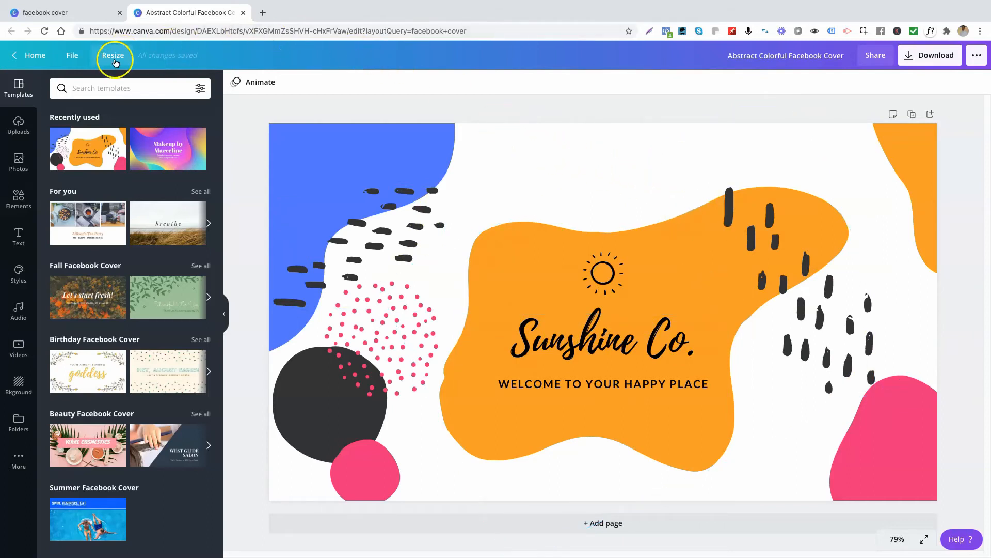
# Step: Open the Resize options and browse the available size formats, expanding the recent list
pyautogui.click(113, 57)
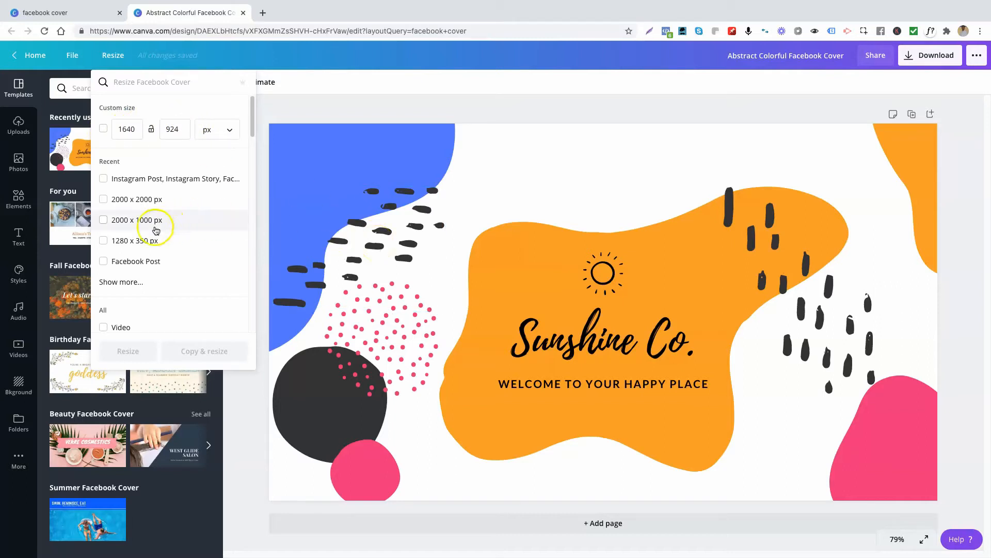
pyautogui.scroll(-3, 149, 238)
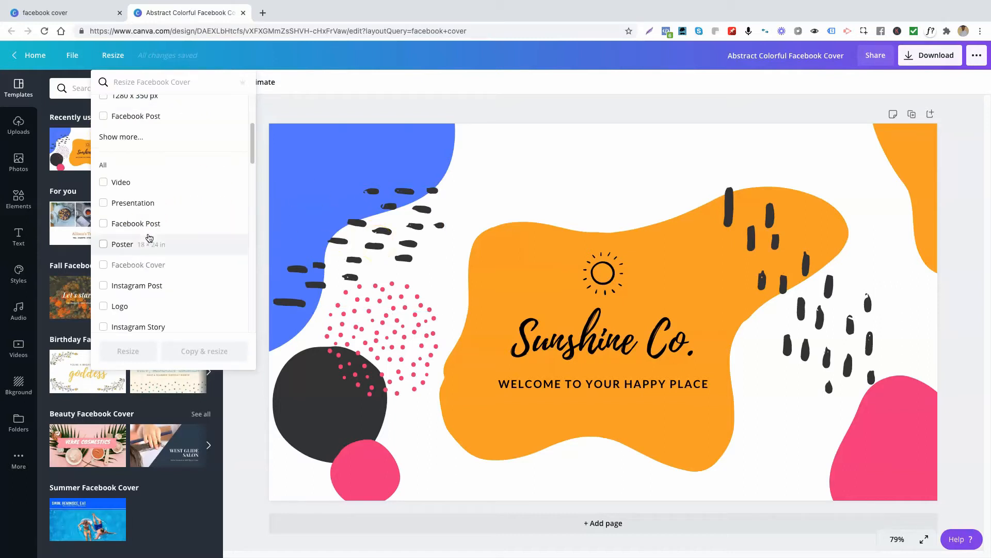
pyautogui.scroll(-15, 150, 237)
pyautogui.scroll(20, 149, 238)
pyautogui.scroll(1, 149, 238)
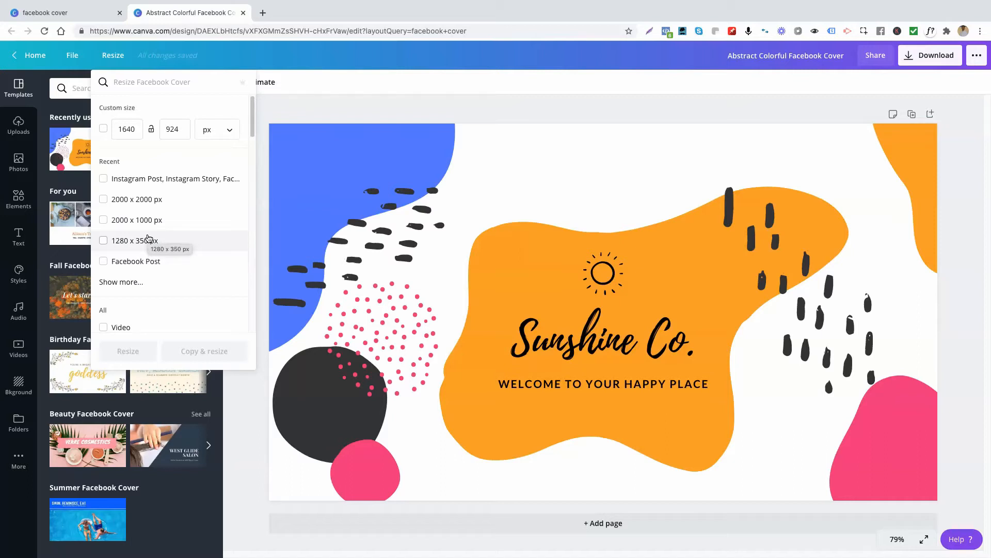
pyautogui.scroll(-3, 148, 238)
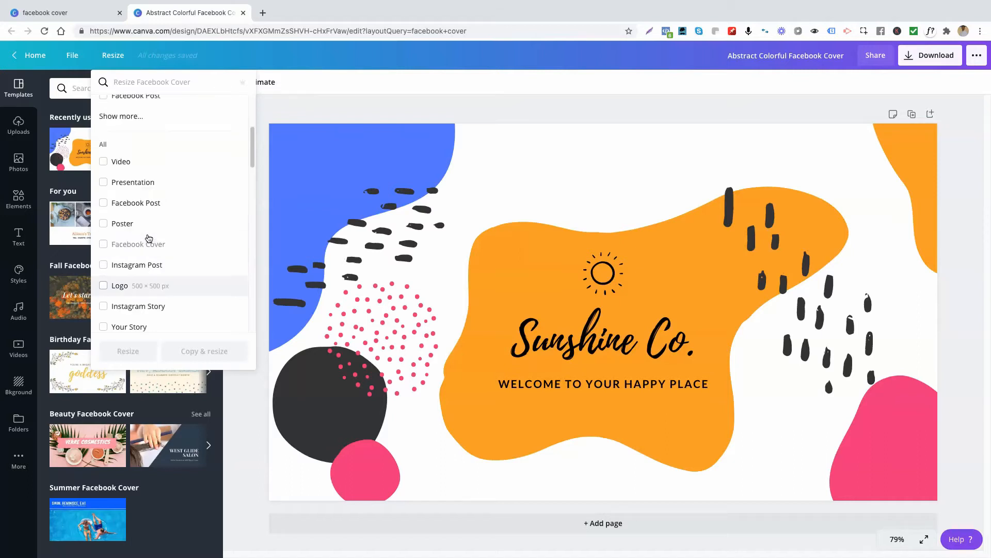
pyautogui.scroll(3, 149, 238)
pyautogui.click(122, 282)
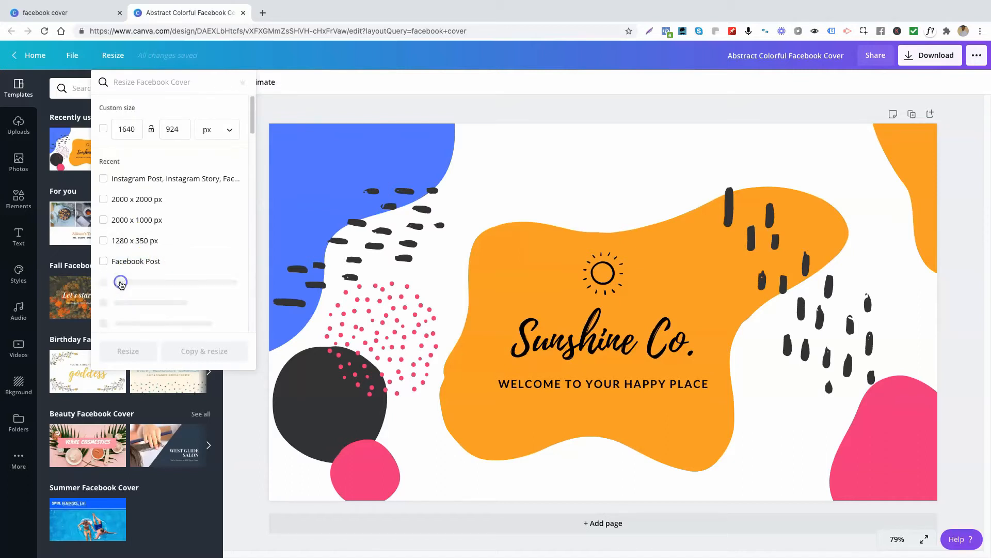
pyautogui.scroll(4, 155, 176)
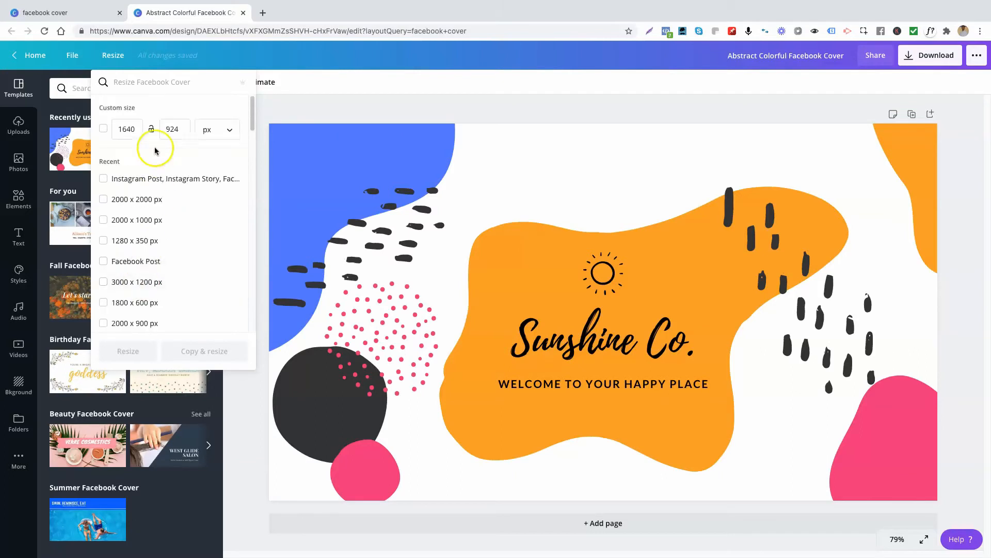
# Step: Search sizes for face and tick Facebook Ad, App Ad, Event Cover, Post, Shops Ad, Story and Shops Story Ad
pyautogui.click(152, 81)
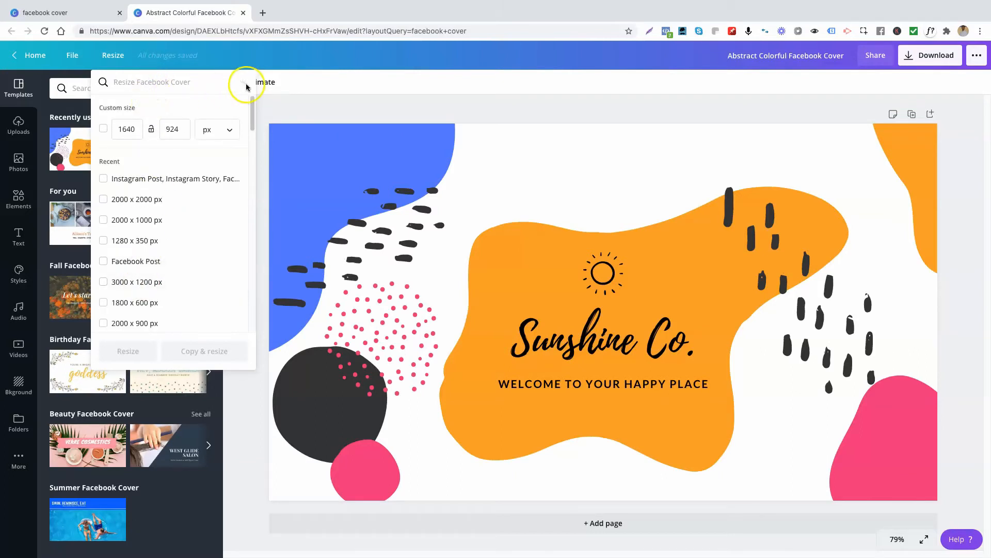
pyautogui.click(177, 86)
pyautogui.write('face')
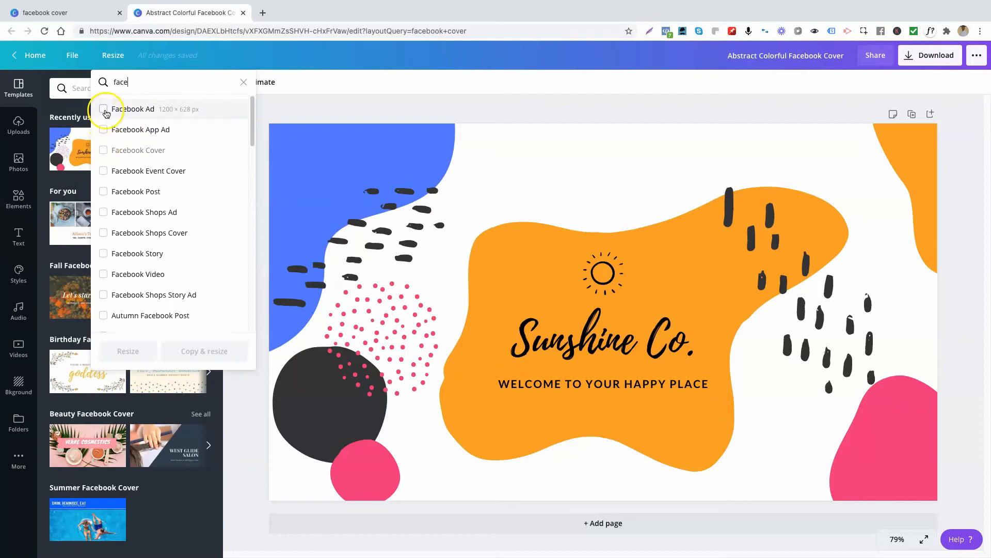
pyautogui.click(105, 111)
pyautogui.click(104, 132)
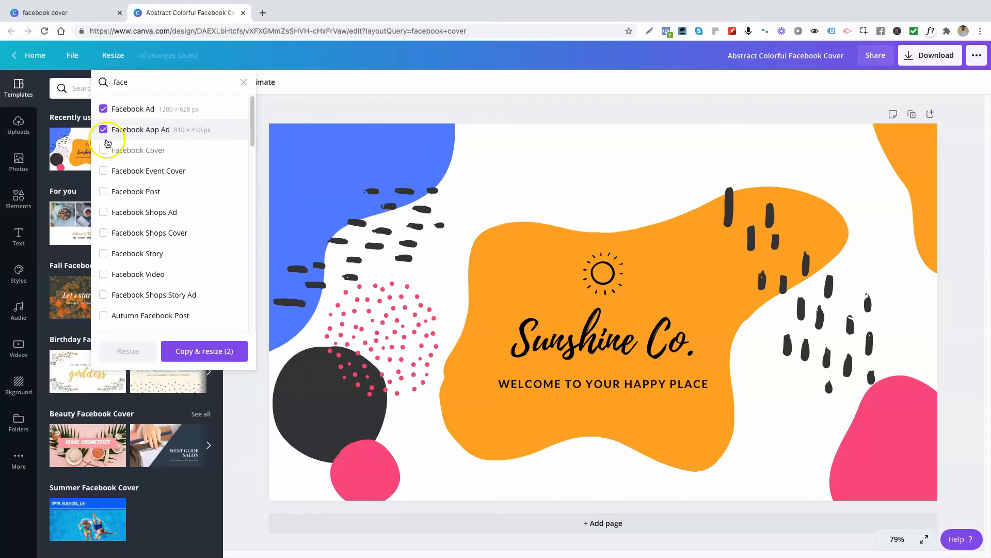
pyautogui.click(102, 172)
pyautogui.click(103, 192)
pyautogui.click(104, 213)
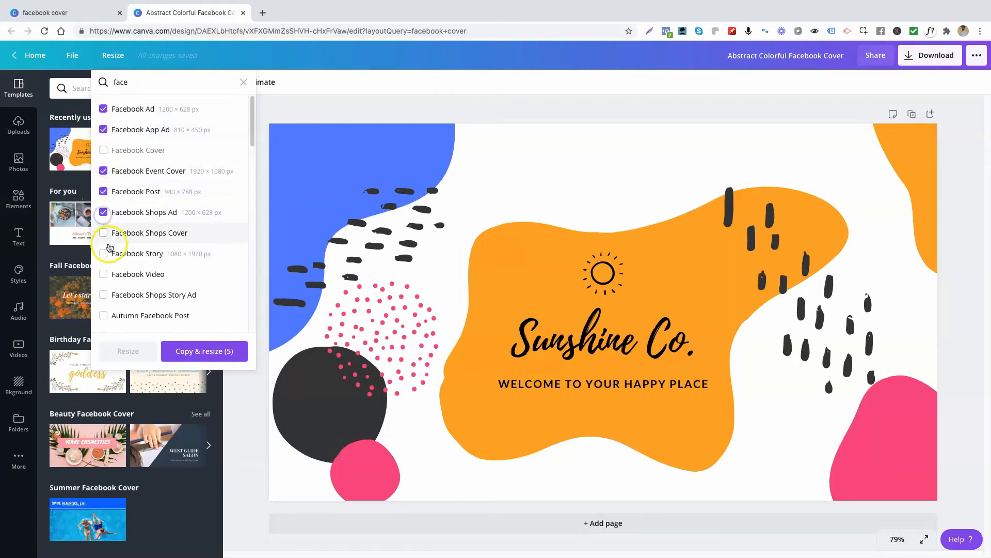
pyautogui.click(103, 255)
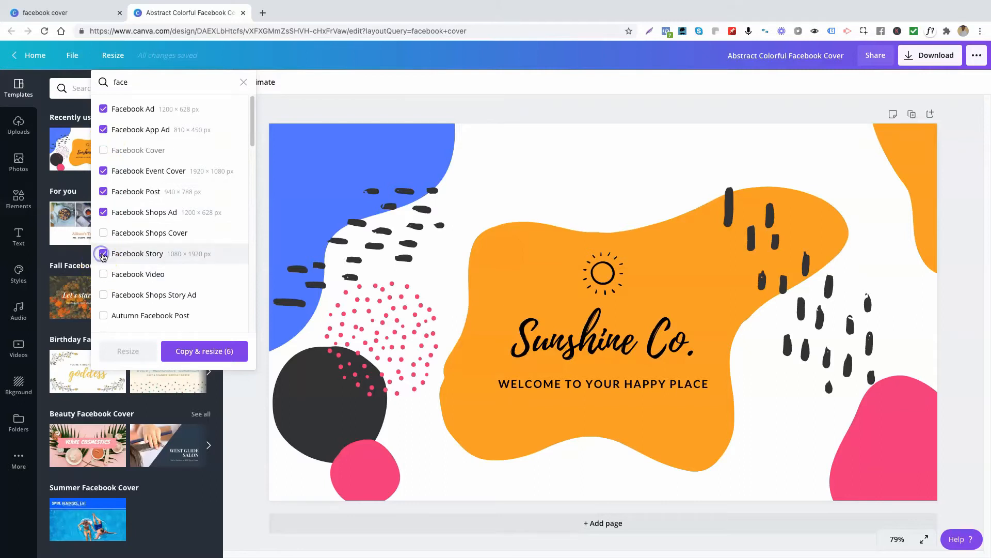
pyautogui.click(103, 296)
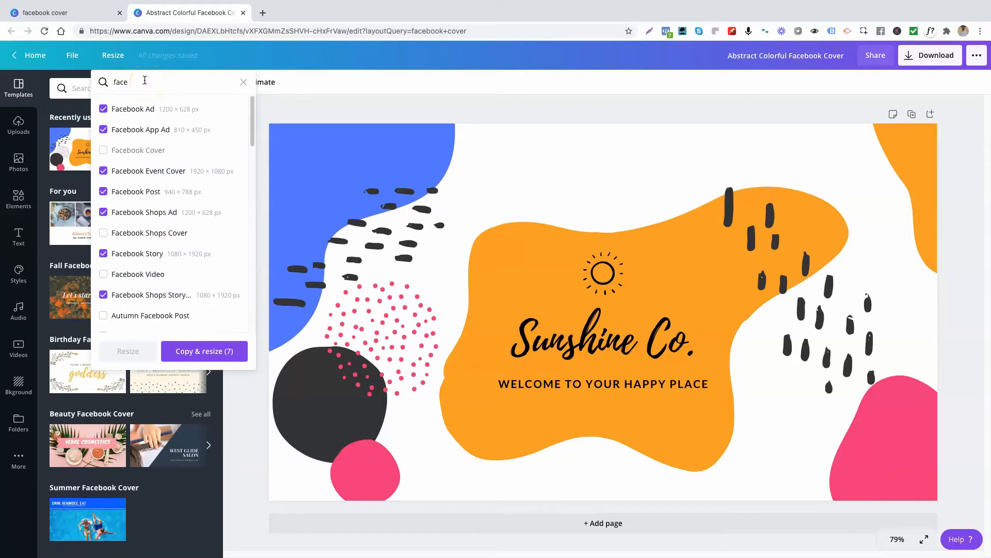
# Step: Search sizes for youtube and tick YouTube Channel Art, Display Ad, Icon and Thumbnail
pyautogui.press('BackSpace')
pyautogui.press('BackSpace')
pyautogui.press('BackSpace')
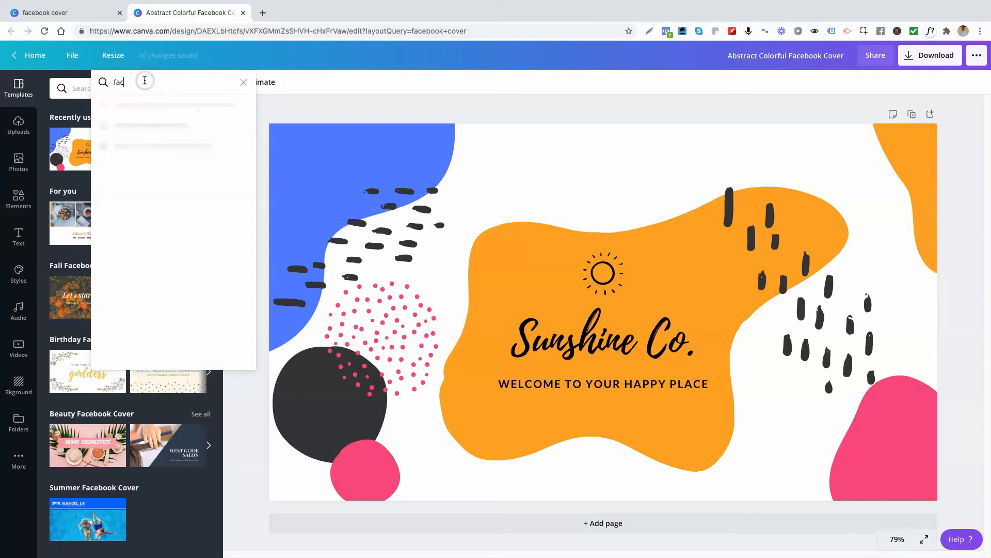
pyautogui.press('BackSpace')
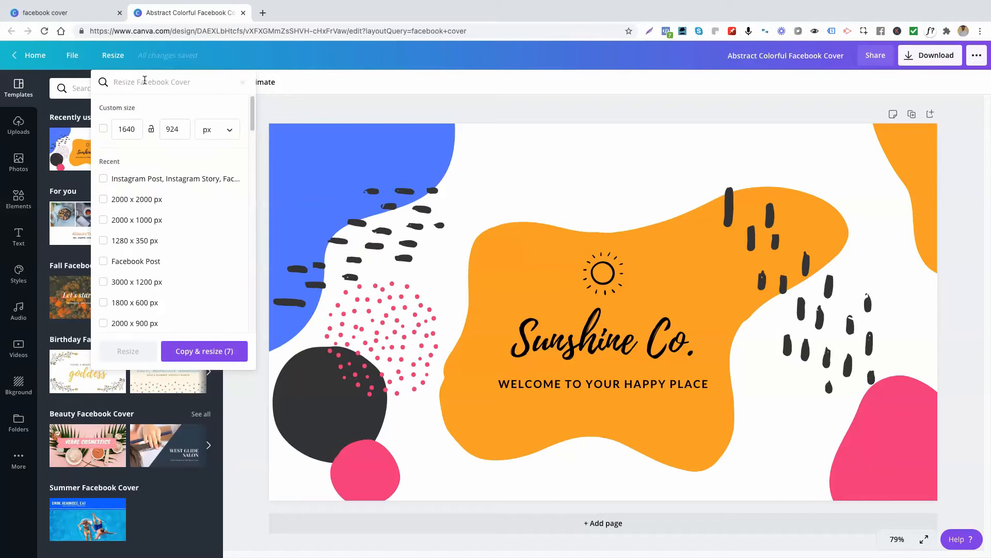
pyautogui.write('youtube')
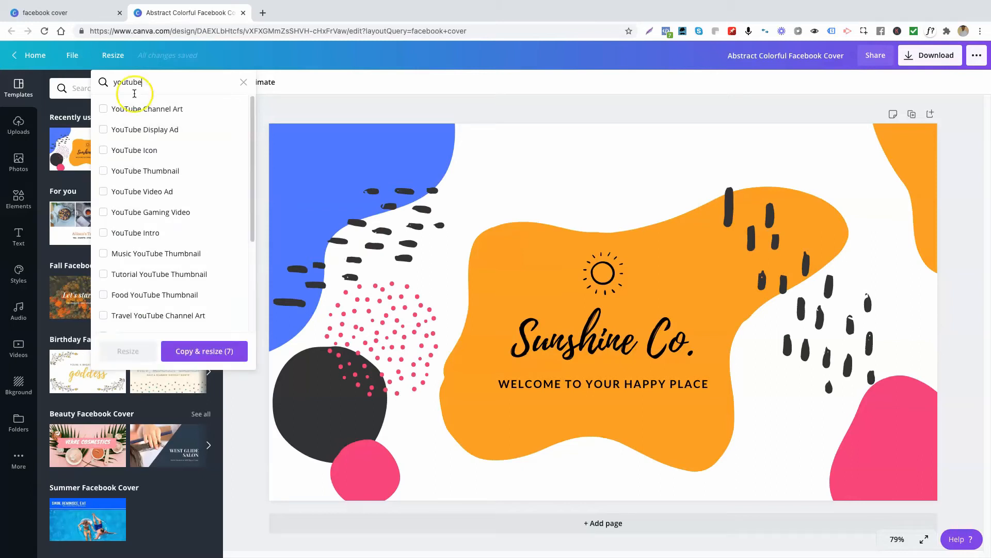
pyautogui.click(105, 109)
pyautogui.click(103, 130)
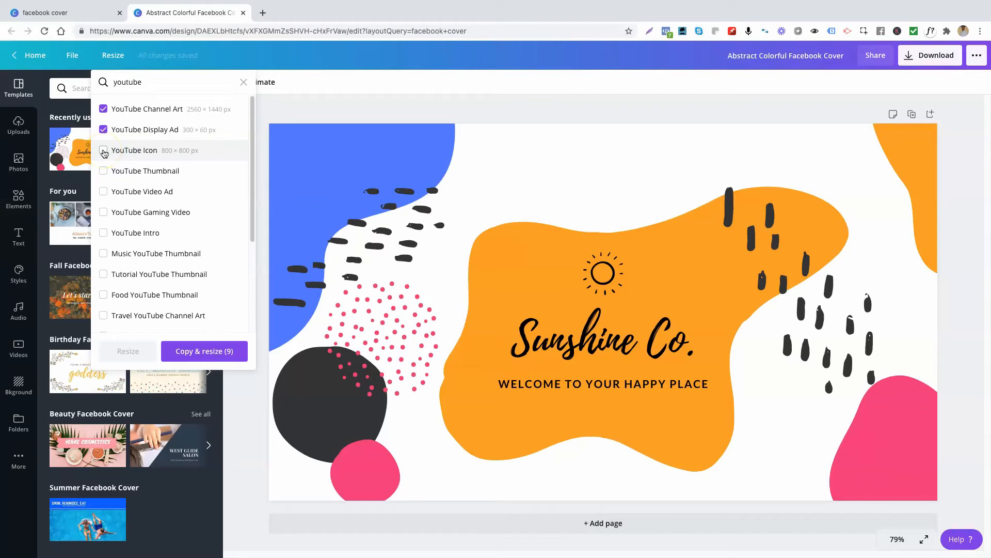
pyautogui.click(103, 152)
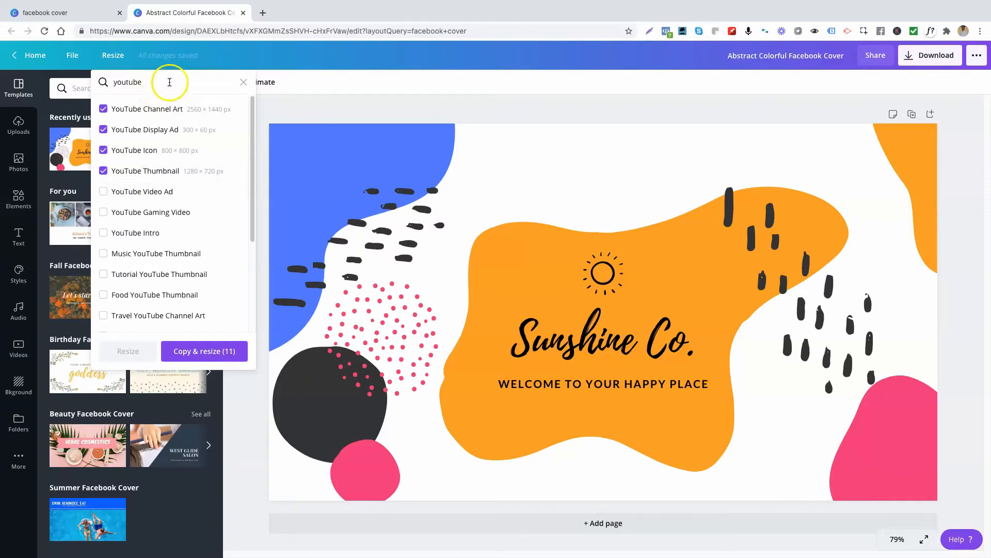
# Step: Search sizes for pinterest, tick Pinterest Pin, and copy and resize the design into all selected formats
pyautogui.click(243, 83)
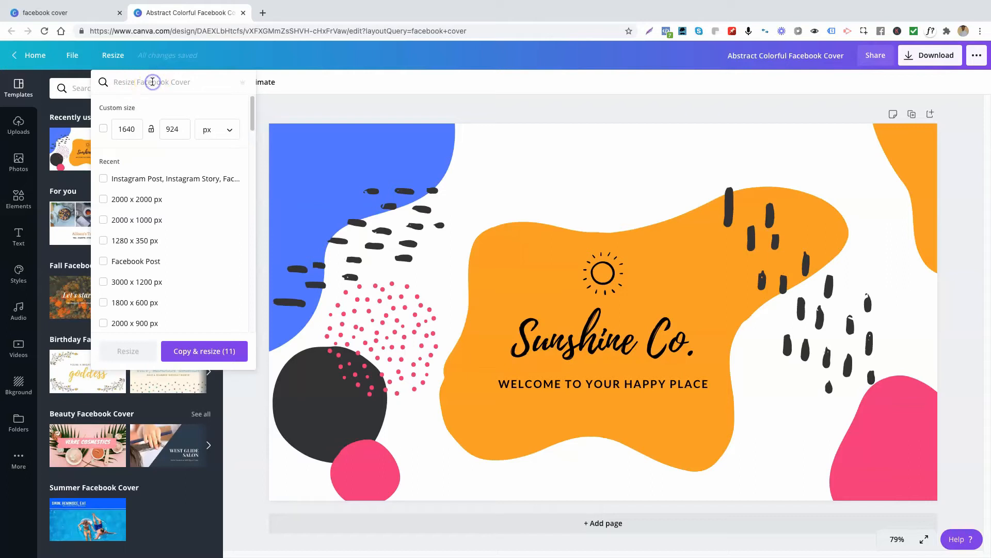
pyautogui.write('pinterest')
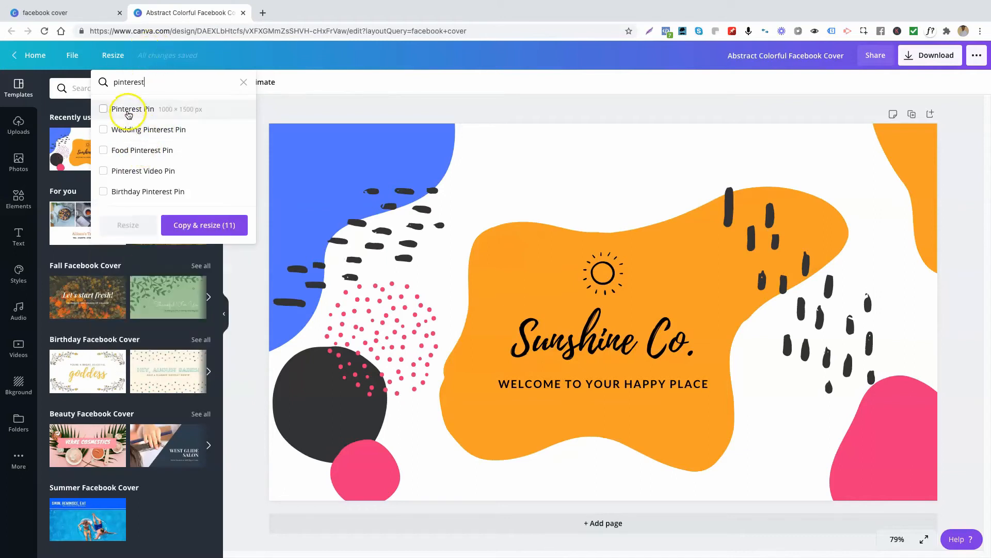
pyautogui.click(129, 111)
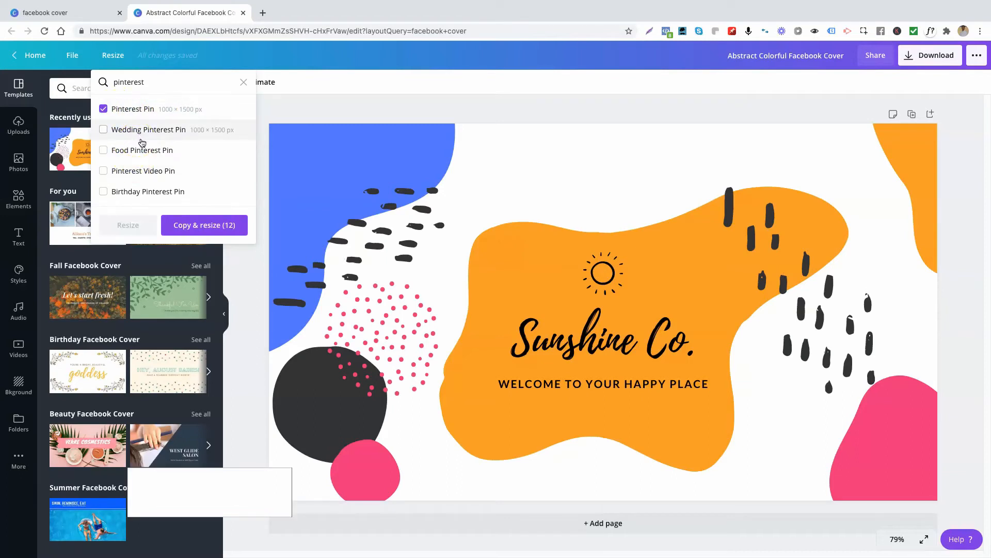
pyautogui.click(197, 231)
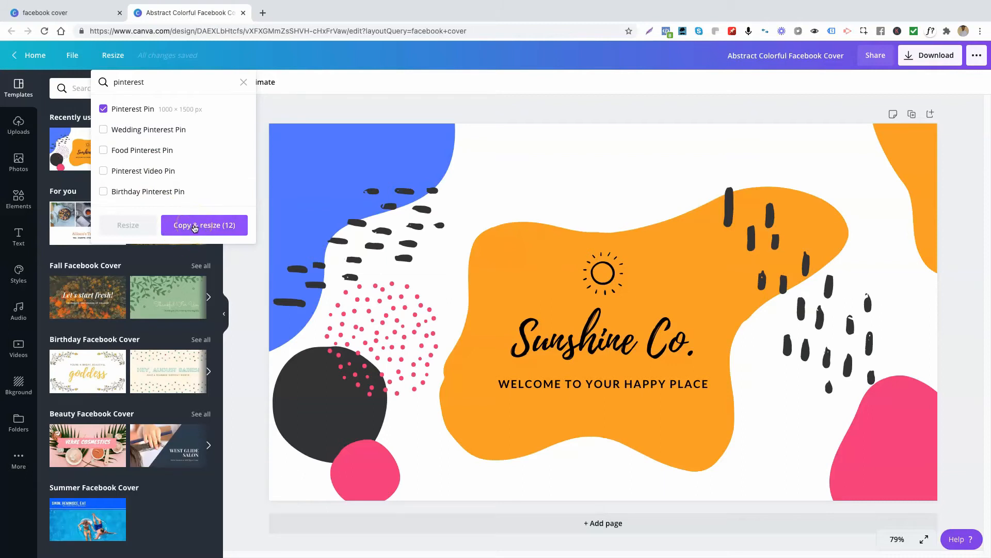
pyautogui.click(195, 226)
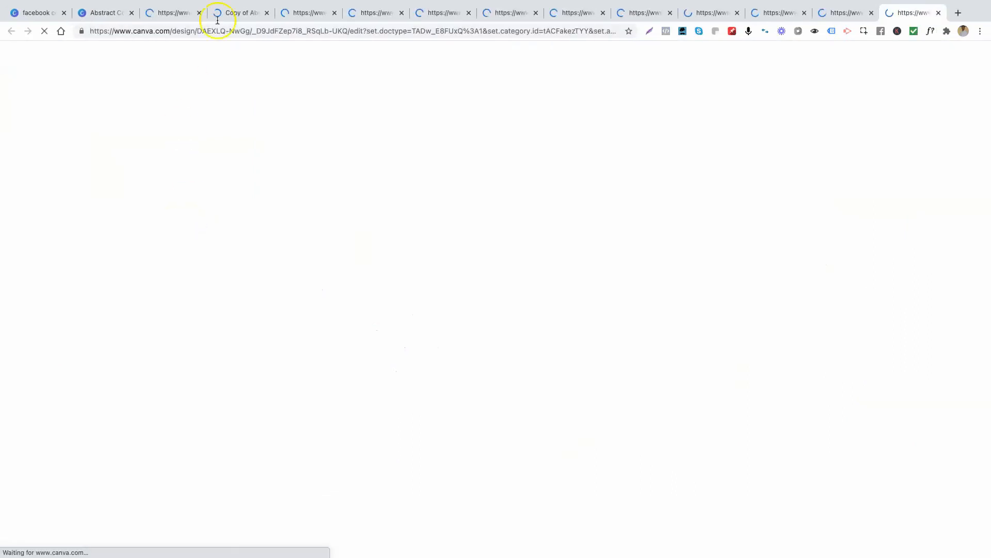
# Step: Review the resized copies opened in the new browser tabs
pyautogui.moveTo(222, 11)
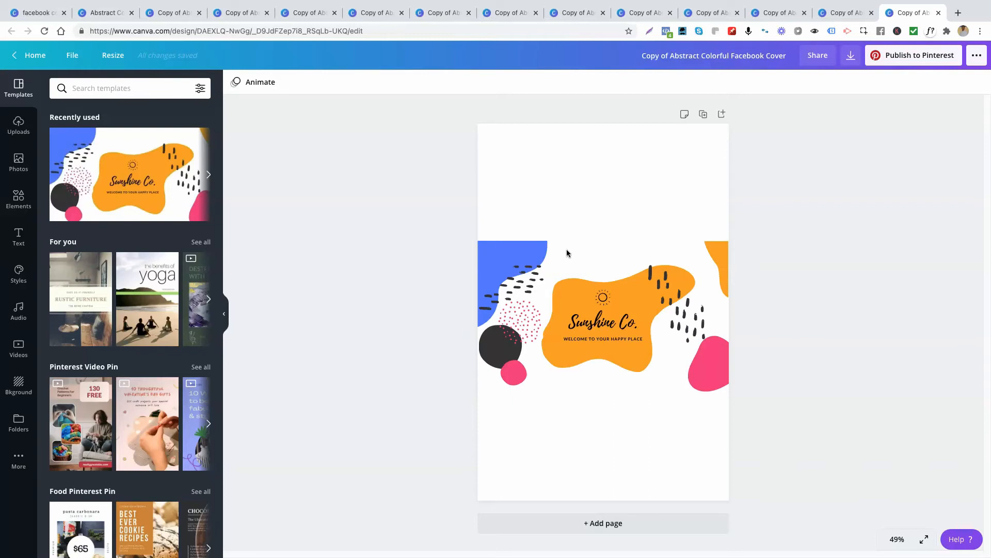
pyautogui.click(576, 278)
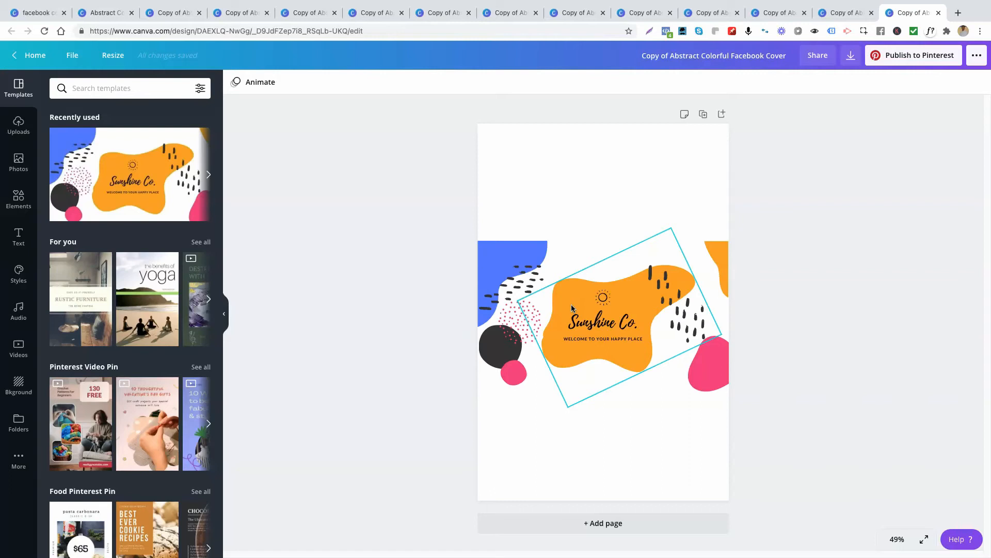
pyautogui.click(557, 250)
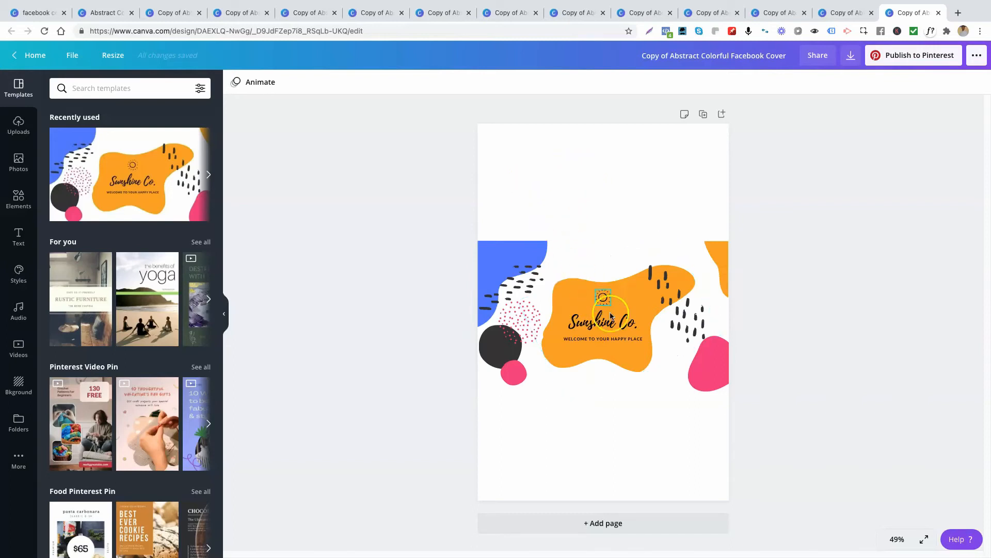
pyautogui.click(242, 11)
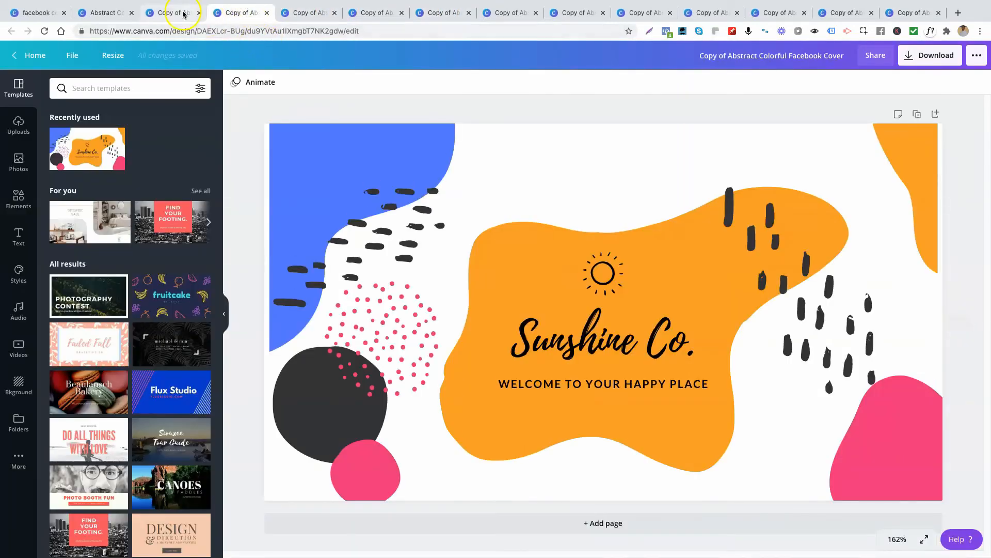
pyautogui.click(184, 14)
pyautogui.click(243, 15)
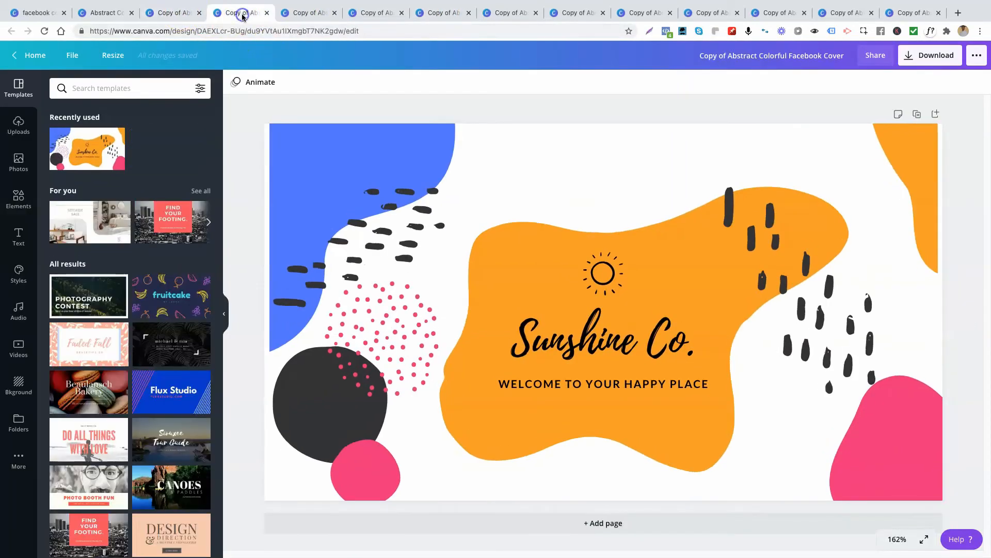
# Step: Switch through the remaining resized copies in the browser tabs, ending on the wide banner copy
pyautogui.click(307, 13)
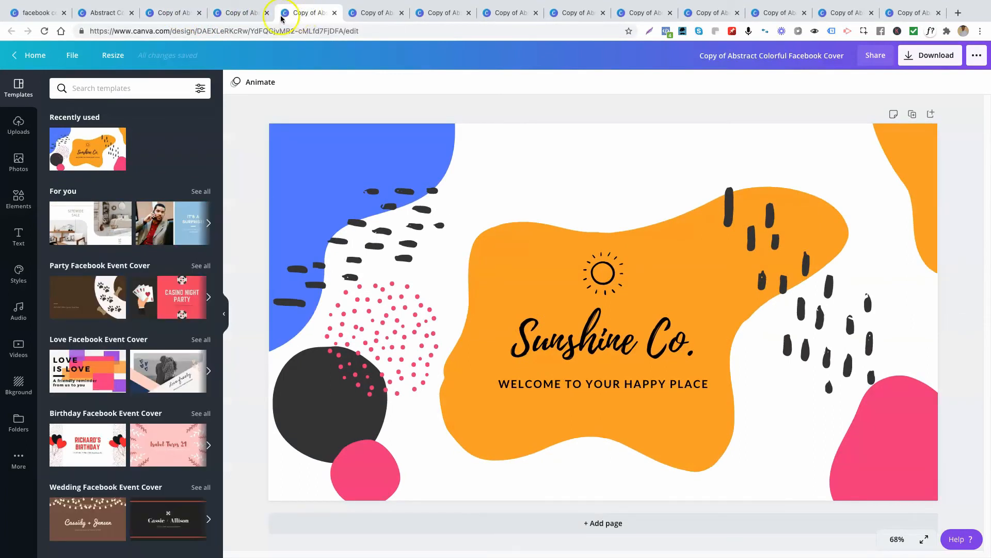
pyautogui.click(255, 13)
pyautogui.click(299, 13)
pyautogui.click(349, 14)
pyautogui.click(426, 13)
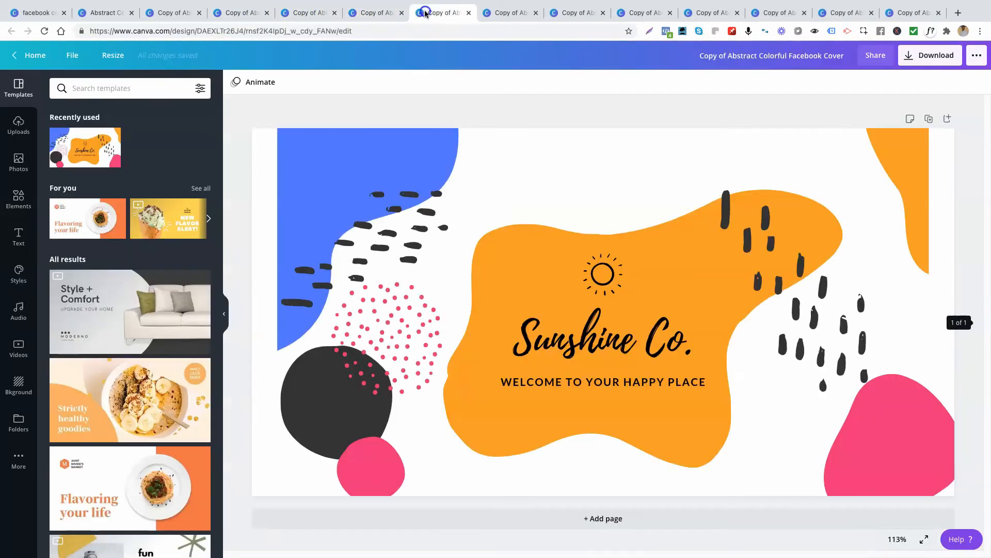
pyautogui.click(493, 12)
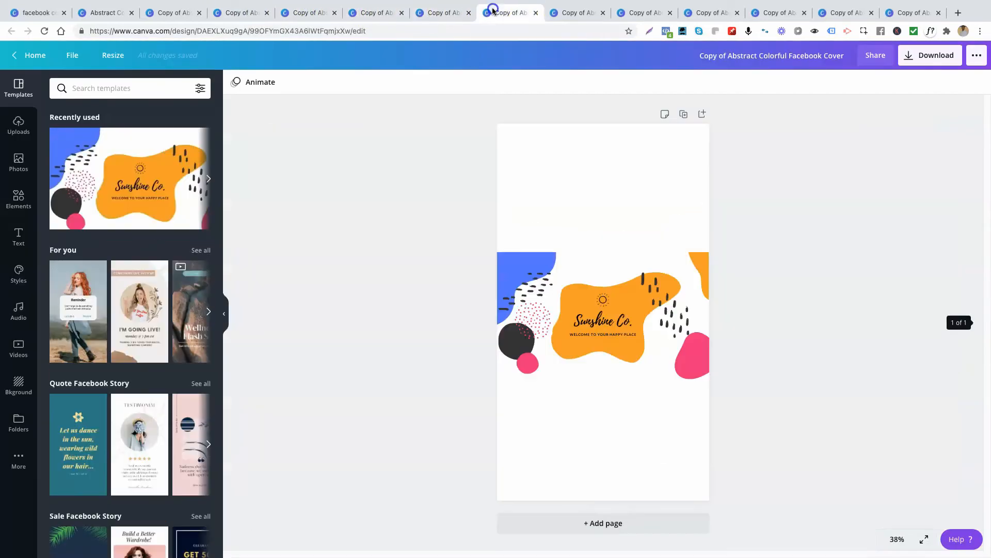
pyautogui.click(577, 14)
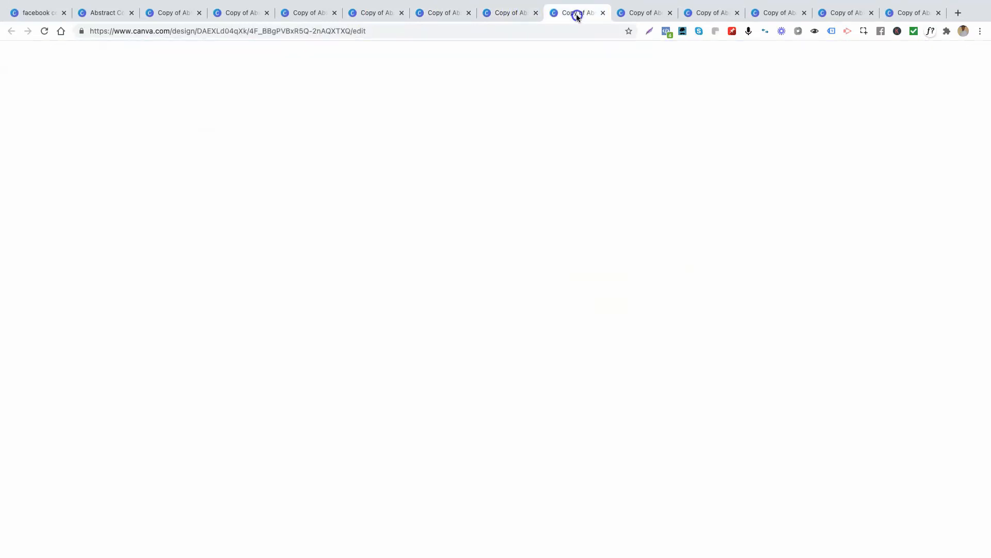
pyautogui.click(639, 13)
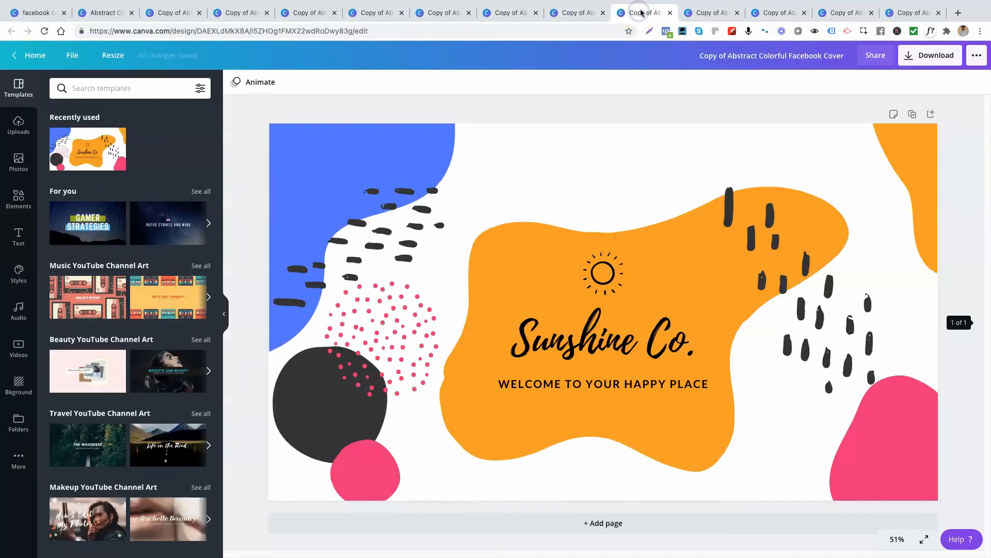
pyautogui.click(708, 13)
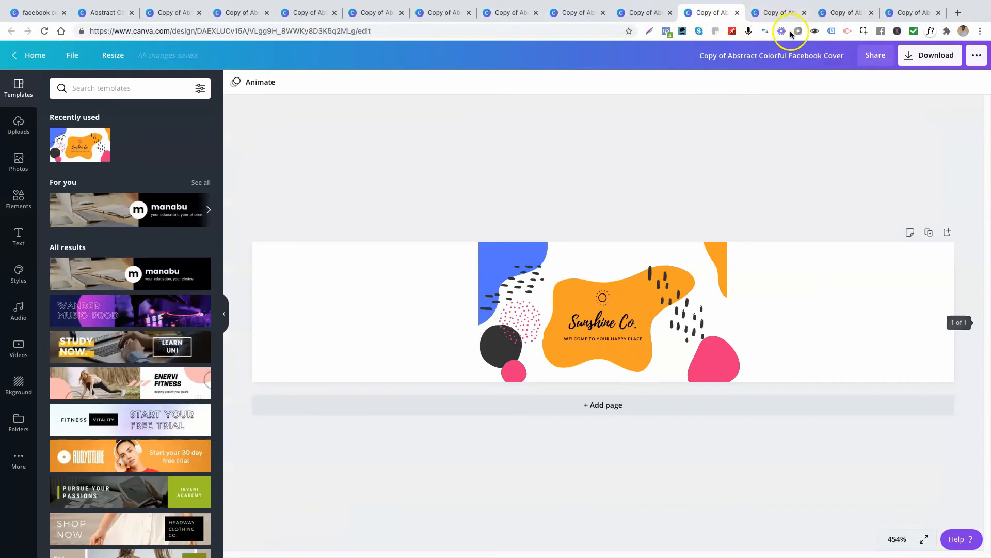
pyautogui.click(784, 13)
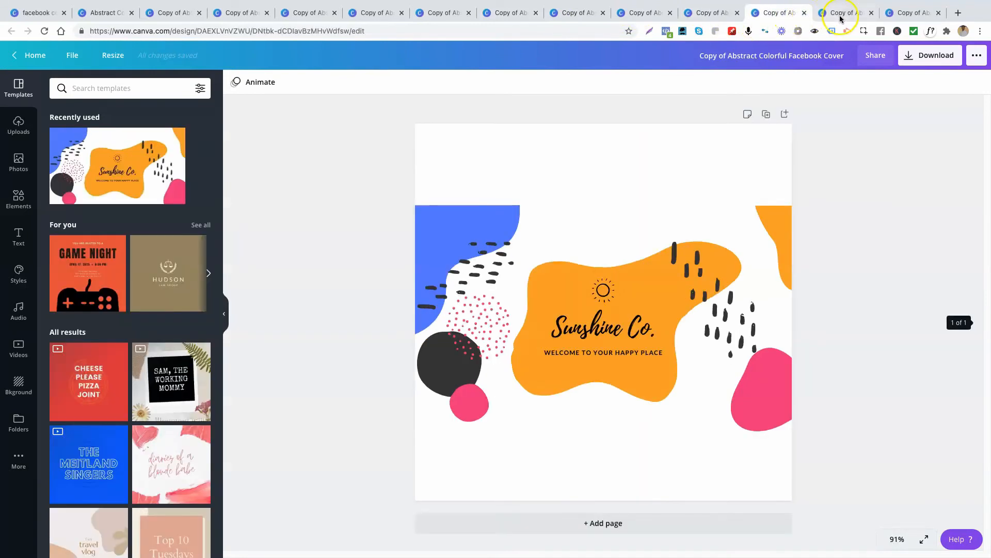
pyautogui.click(840, 18)
pyautogui.click(781, 15)
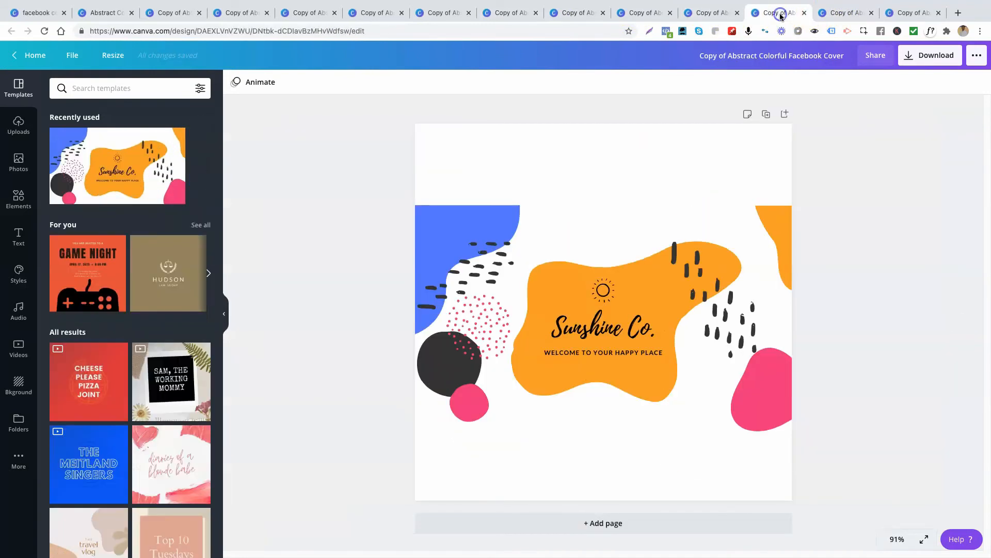
pyautogui.click(712, 13)
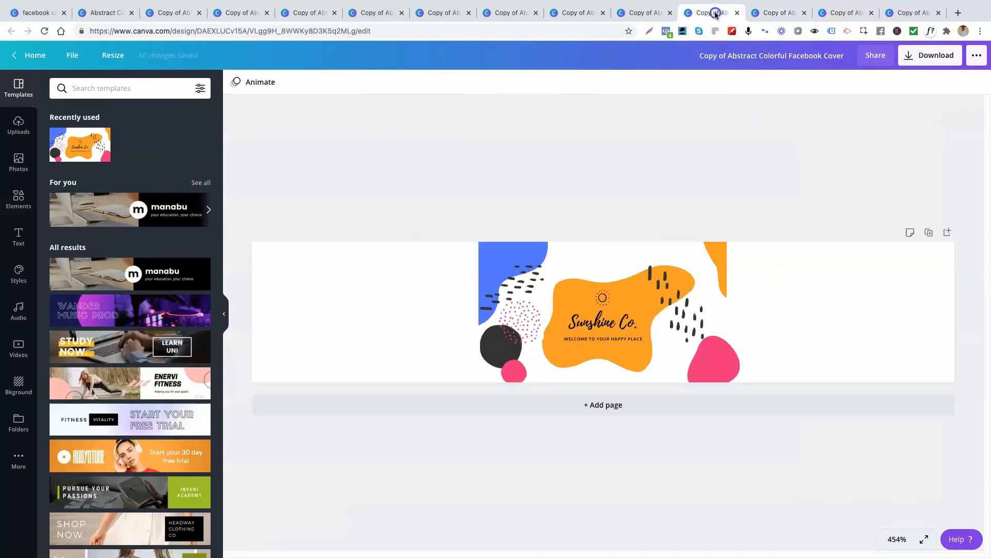
pyautogui.click(640, 12)
pyautogui.click(710, 12)
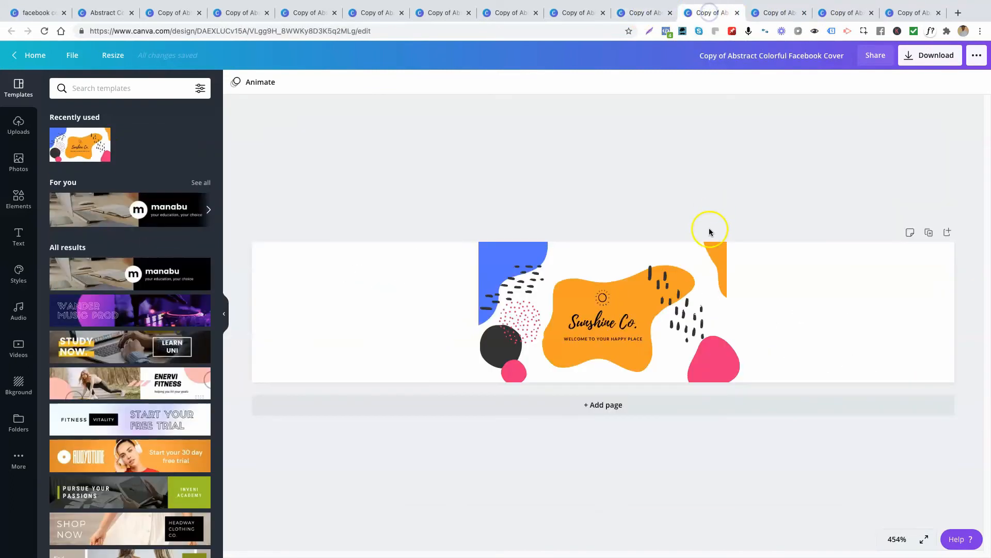
# Step: Move the orange corner shape to the banner's right edge and enlarge it to fill the edge's height
pyautogui.click(725, 257)
pyautogui.moveTo(726, 257); pyautogui.dragTo(943, 256)
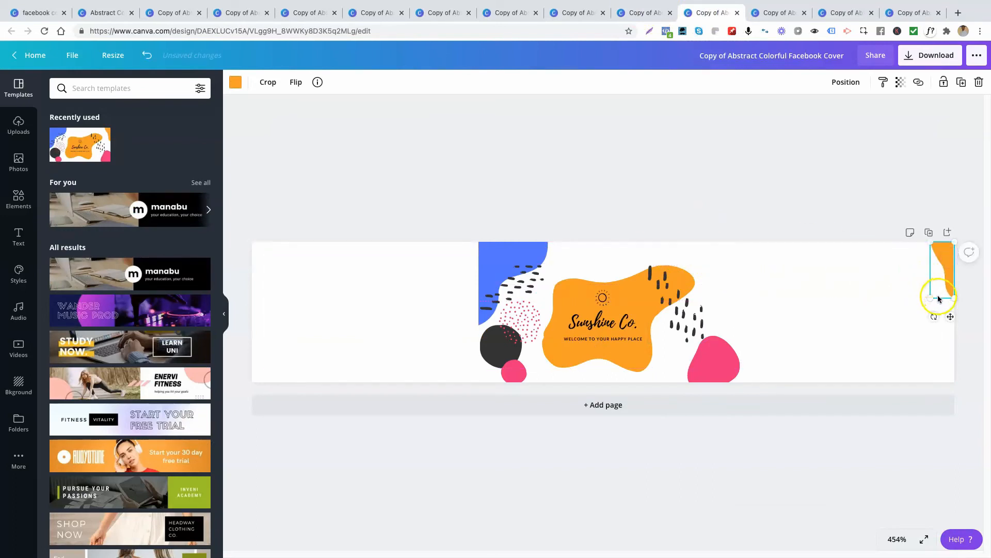
pyautogui.moveTo(931, 298); pyautogui.dragTo(837, 294)
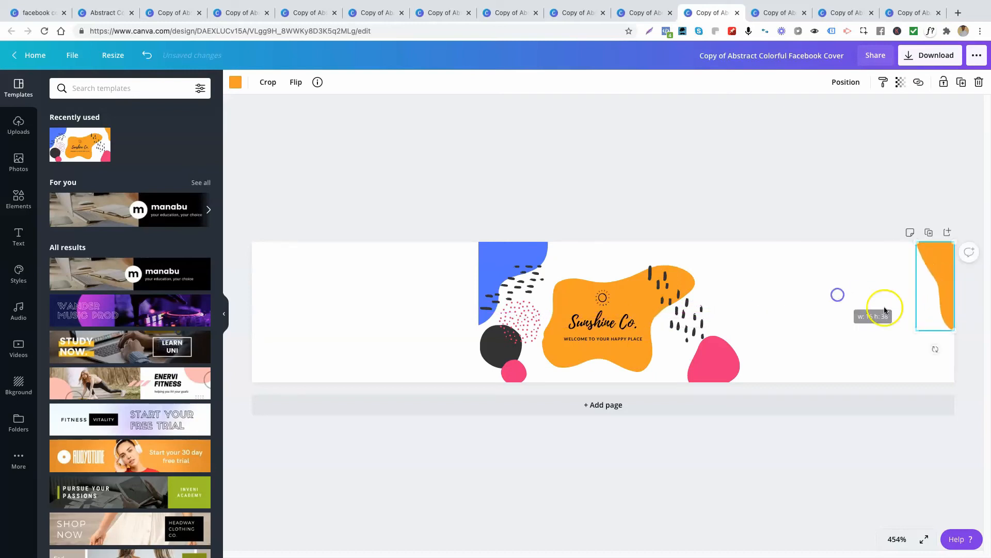
# Step: Move the black dash marks further right and nudge the Sunshine Co. text group slightly down
pyautogui.moveTo(687, 299); pyautogui.dragTo(760, 281)
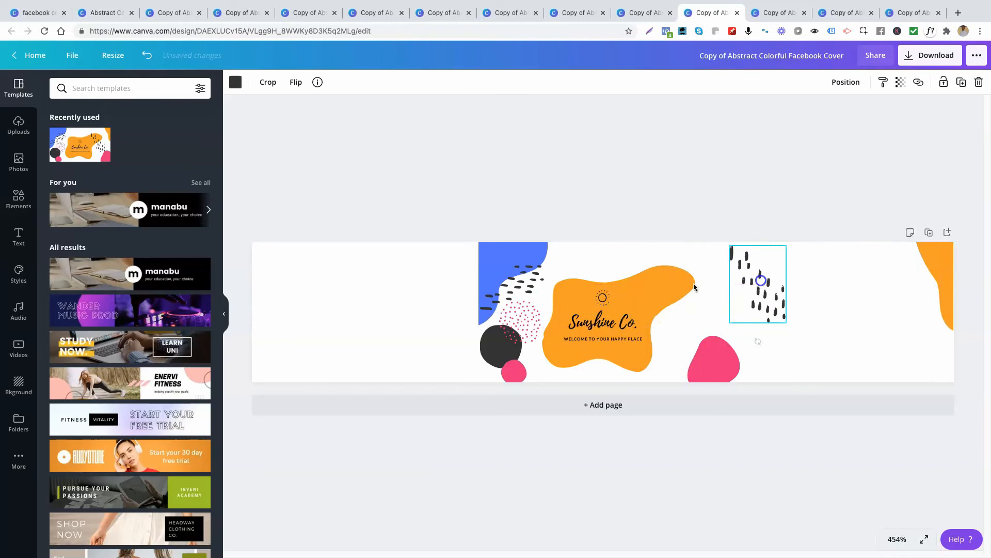
pyautogui.moveTo(603, 325)
pyautogui.mouseDown()
pyautogui.moveTo(589, 332)
pyautogui.moveTo(603, 332)
pyautogui.mouseUp()
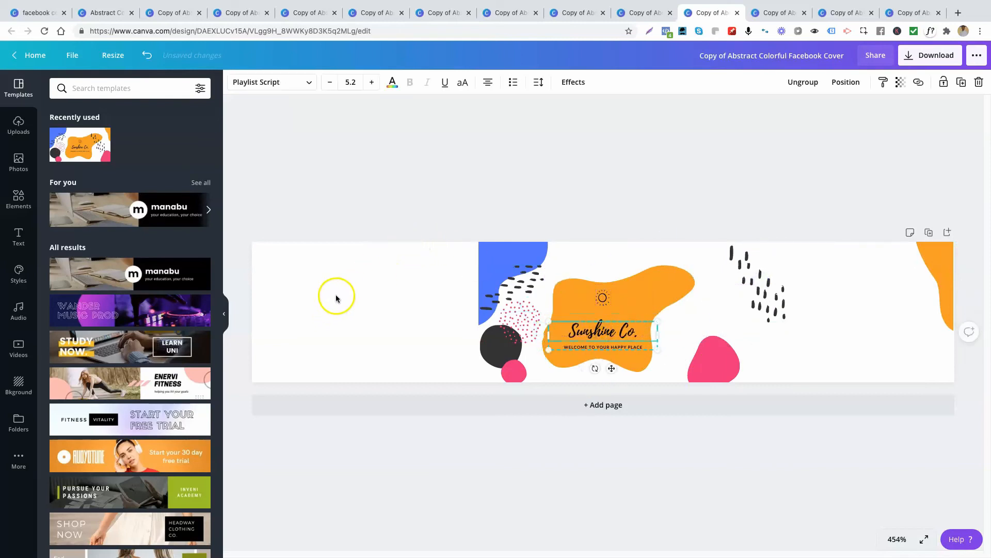